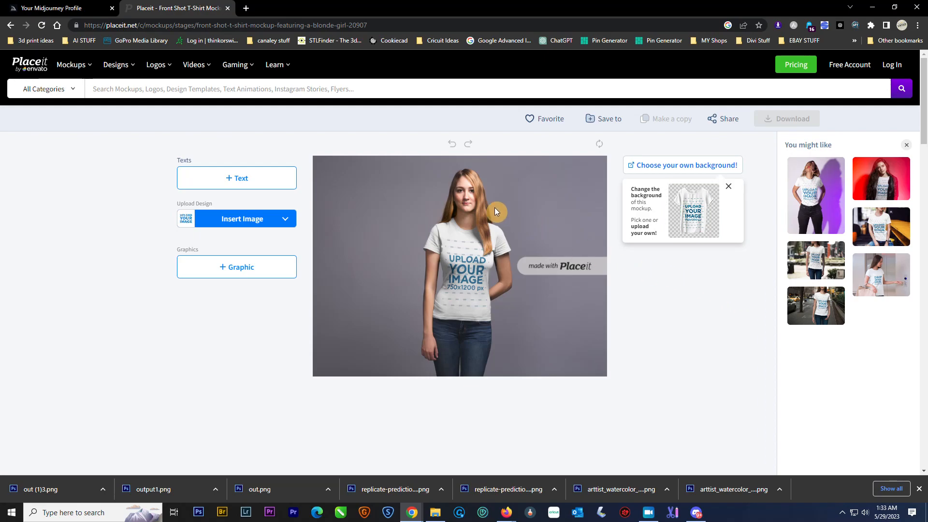
# - Switch to Discord and submit the copied mockup prompt for a man in a white t-shirt to /imagine, with --q 2 --stylize 1000
pyautogui.click(54, 8)
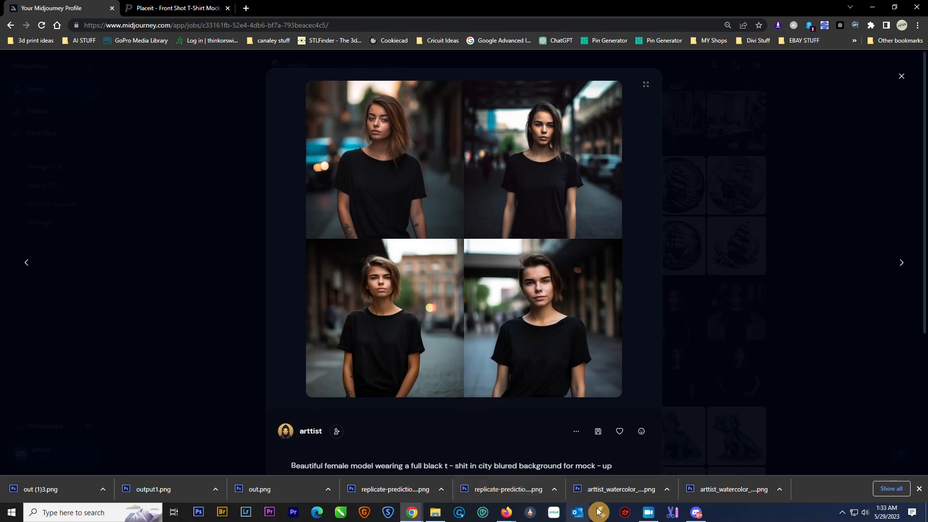
pyautogui.click(695, 516)
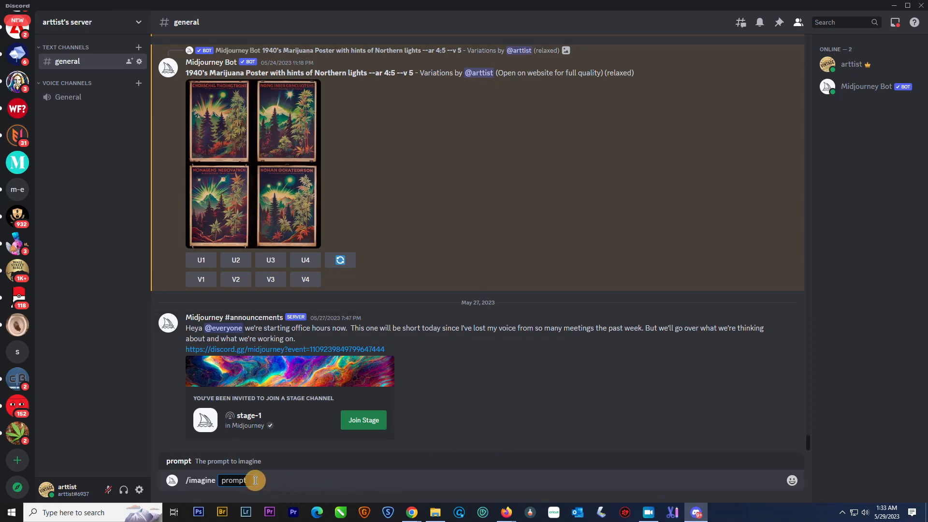
pyautogui.rightClick(255, 480)
pyautogui.click(269, 470)
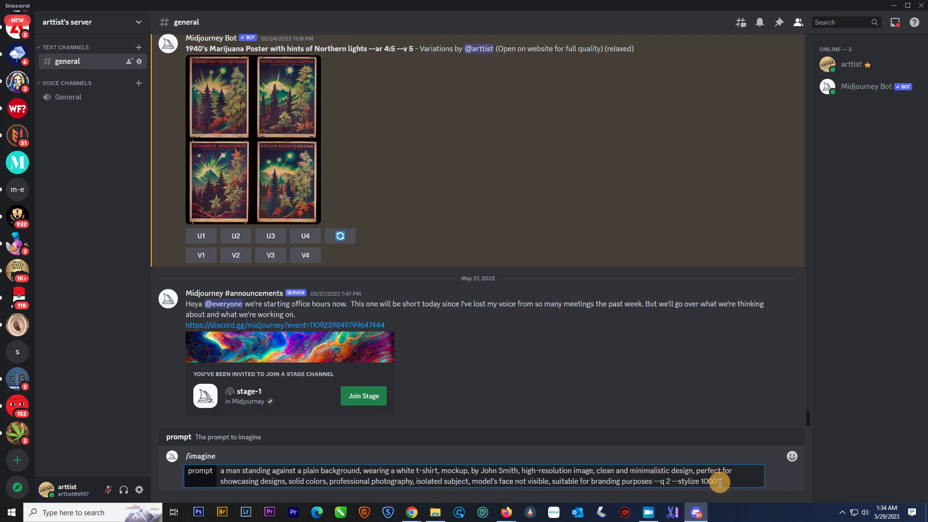
pyautogui.press('Return')
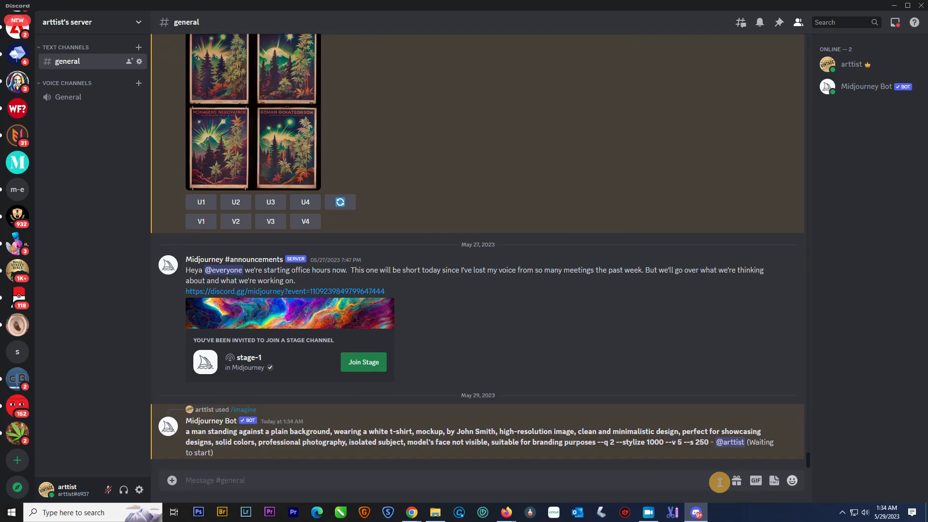
pyautogui.moveTo(697, 516)
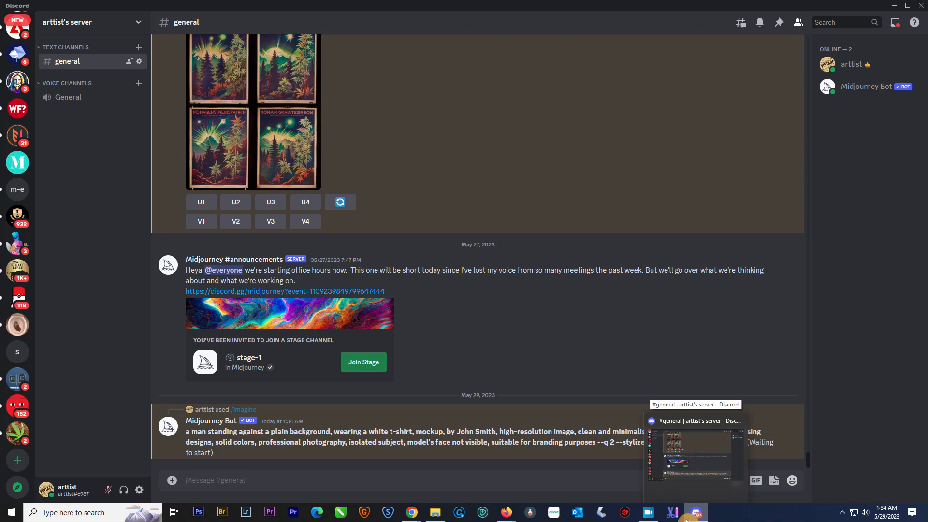
pyautogui.click(699, 517)
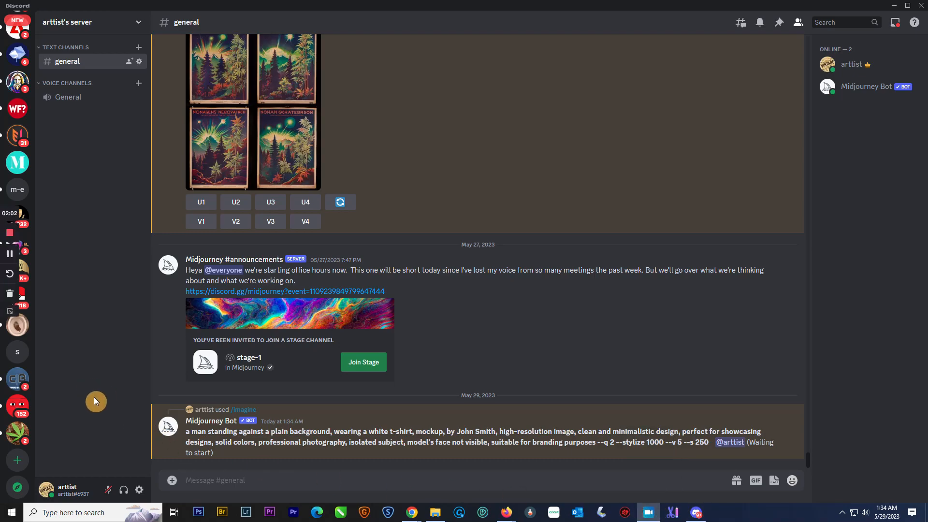
pyautogui.click(9, 256)
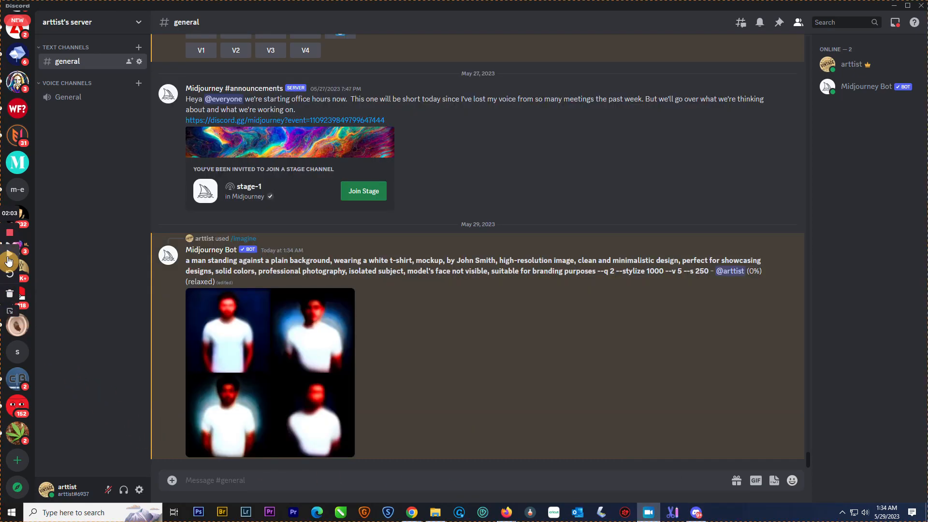
pyautogui.click(9, 259)
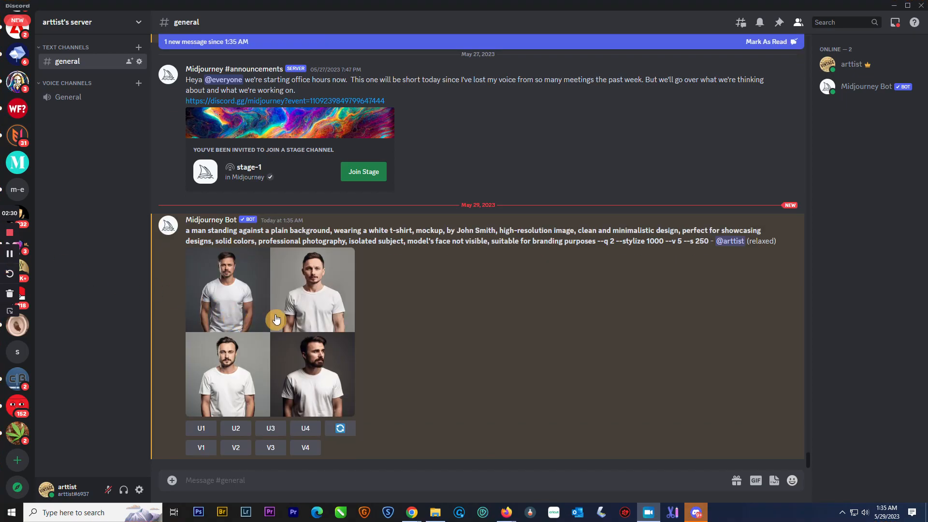
# - Enlarge the generated image grid of men in white t-shirts to examine the mockups
pyautogui.click(276, 319)
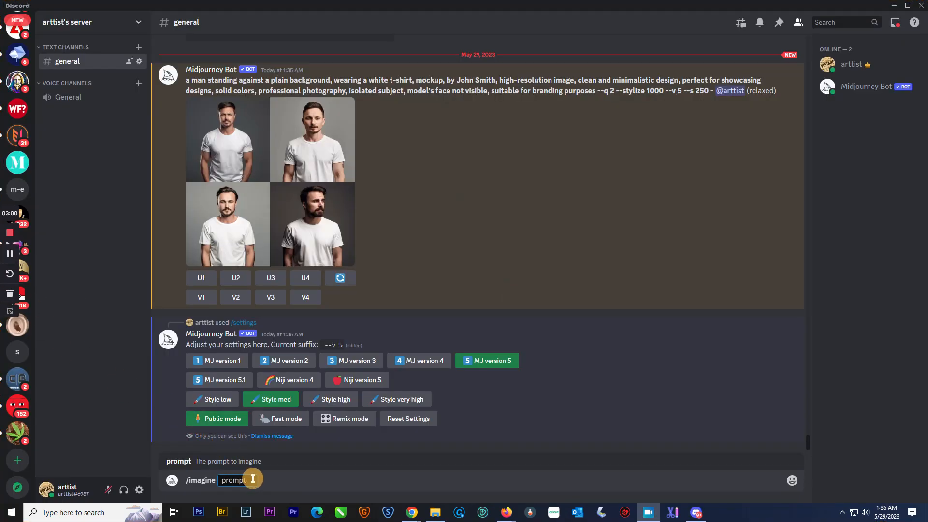
# - Paste the same mockup prompt into /imagine, replace "man" with "Girl" and submit it
pyautogui.rightClick(252, 478)
pyautogui.click(265, 467)
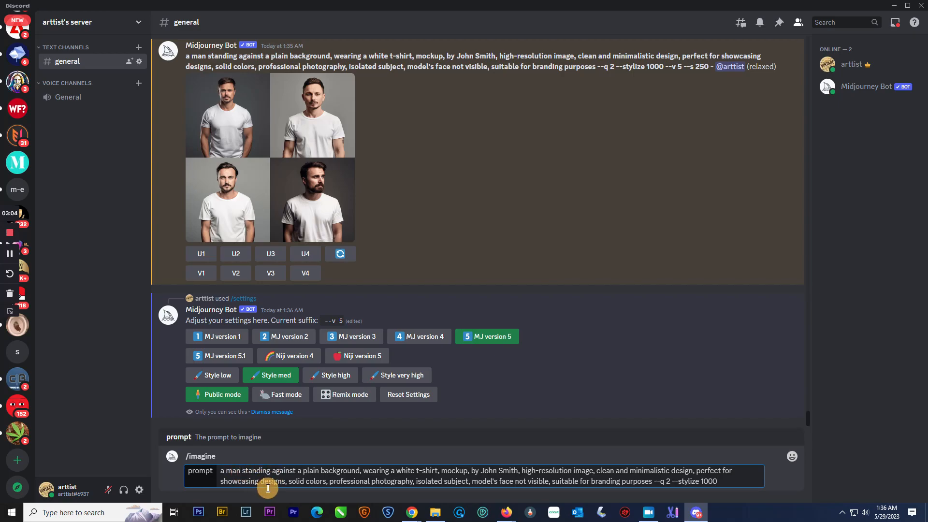
pyautogui.press('BackSpace')
pyautogui.press('BackSpace')
pyautogui.press('BackSpace')
pyautogui.press('BackSpace')
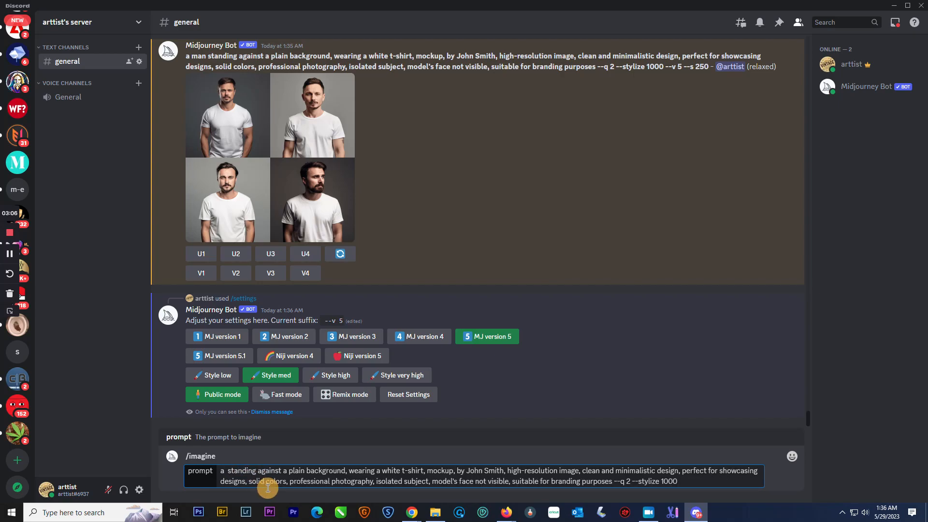
pyautogui.write('Girl')
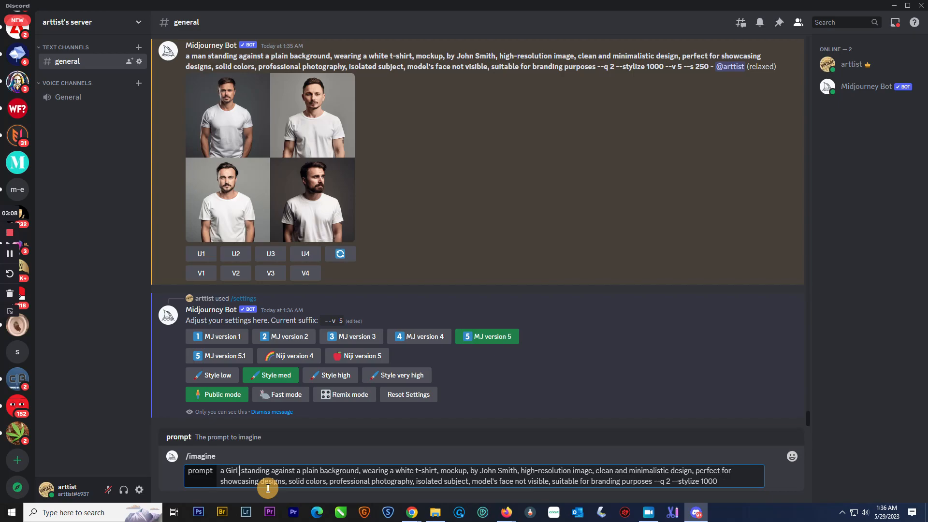
pyautogui.press('BackSpace')
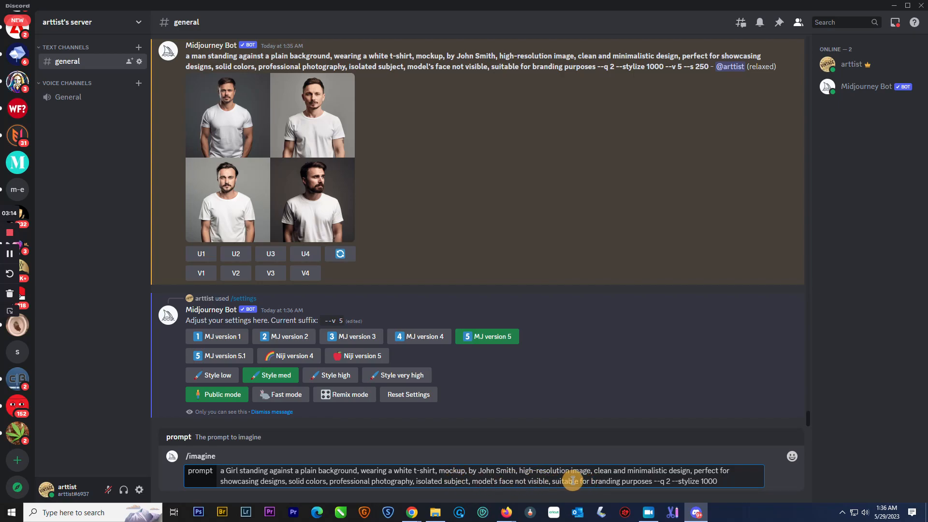
pyautogui.click(730, 482)
pyautogui.press('Return')
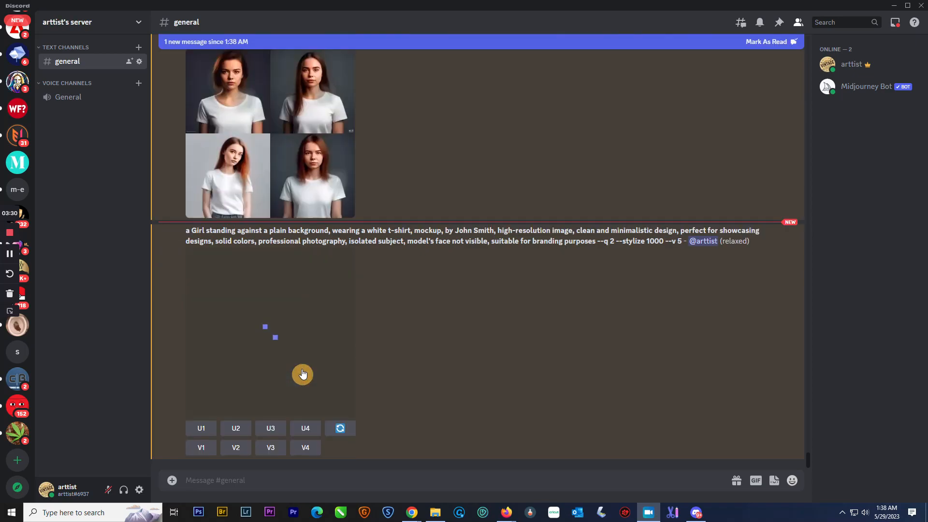
# - Examine the generated girl mockup grid full size in the browser, and return to the Discord channel
pyautogui.click(300, 352)
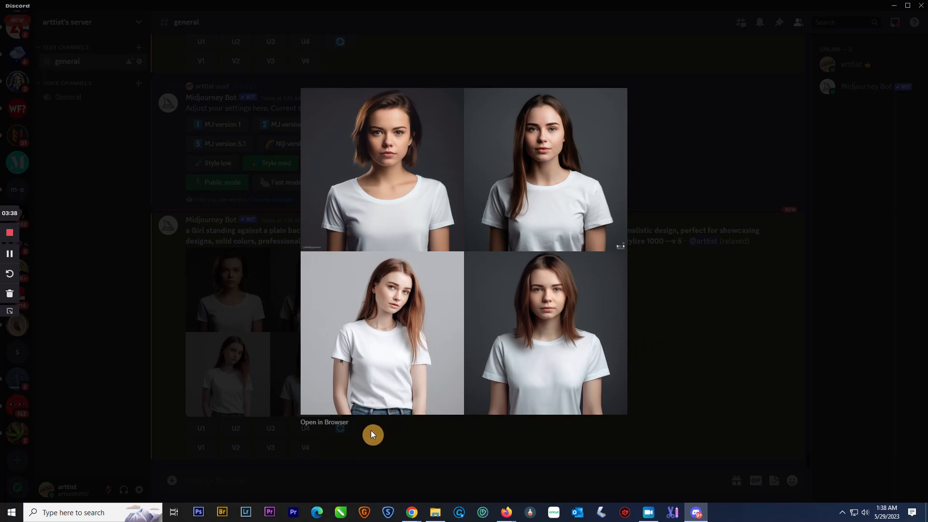
pyautogui.click(346, 423)
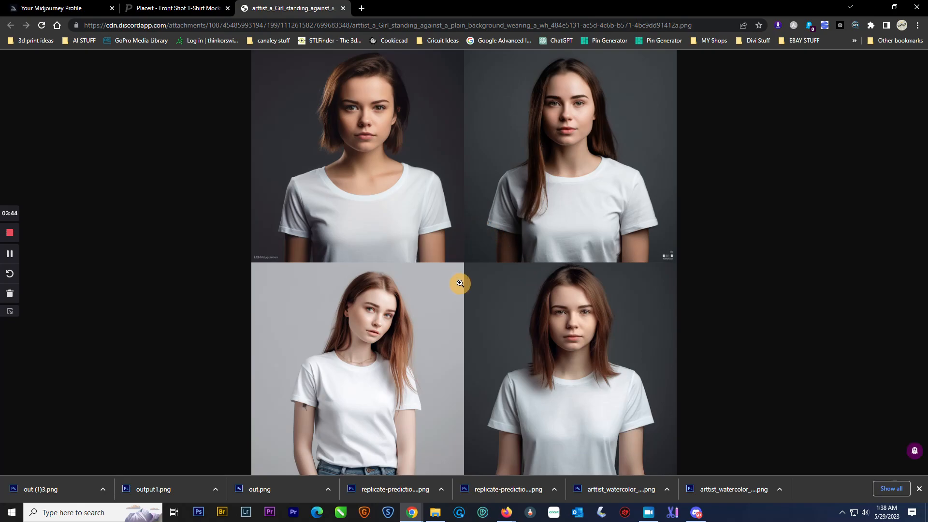
pyautogui.click(698, 516)
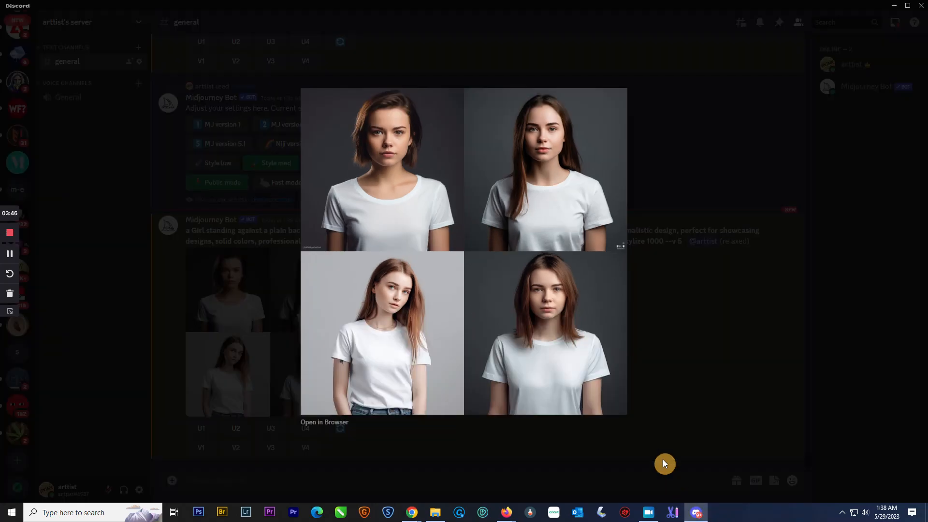
pyautogui.click(659, 377)
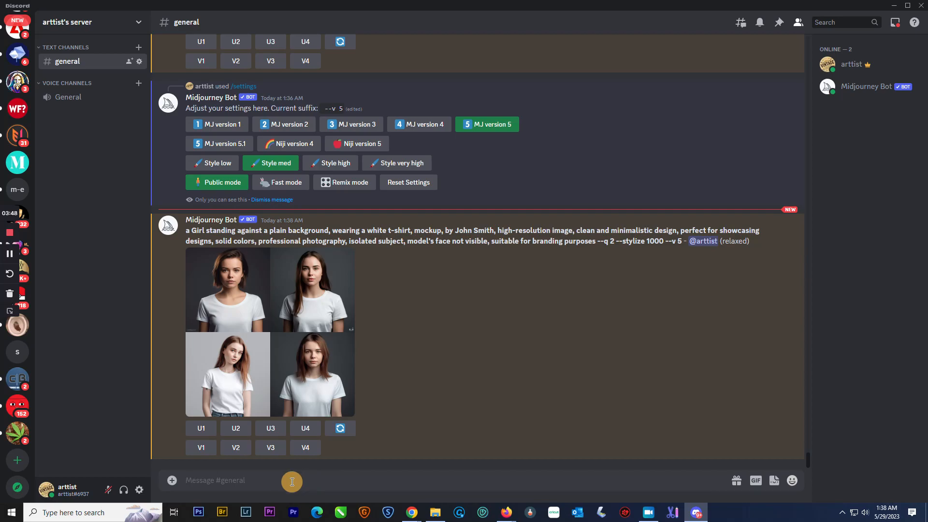
# - Start a new /imagine command and paste the copied white t-shirt mockup prompt into it
pyautogui.write('/')
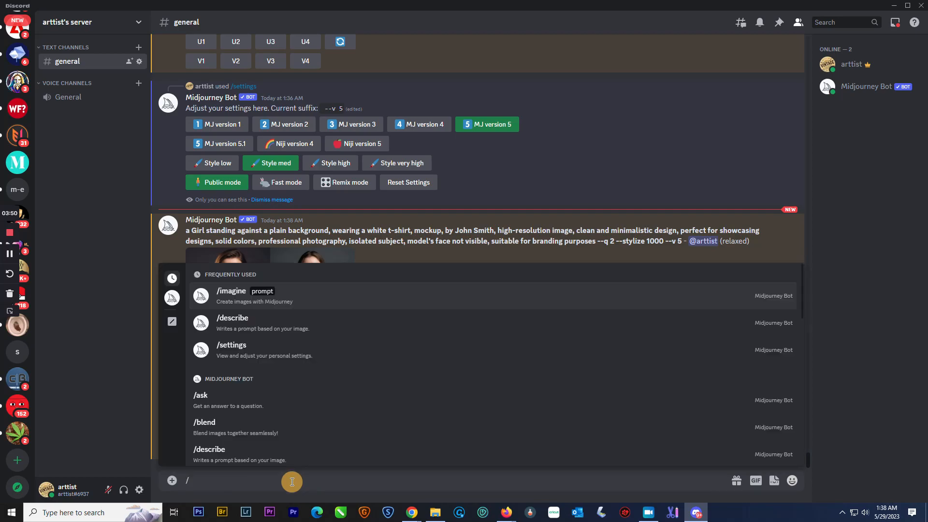
pyautogui.write('imag')
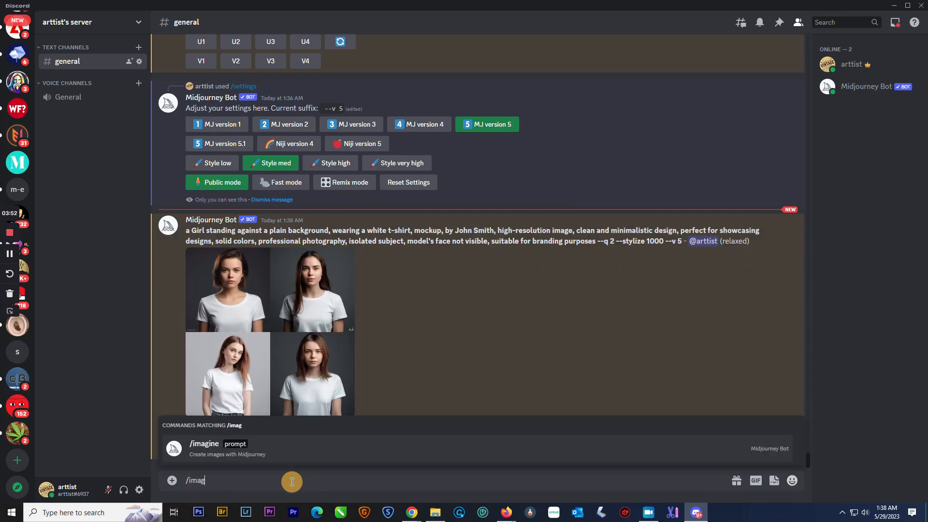
pyautogui.write('ine')
pyautogui.press('Tab')
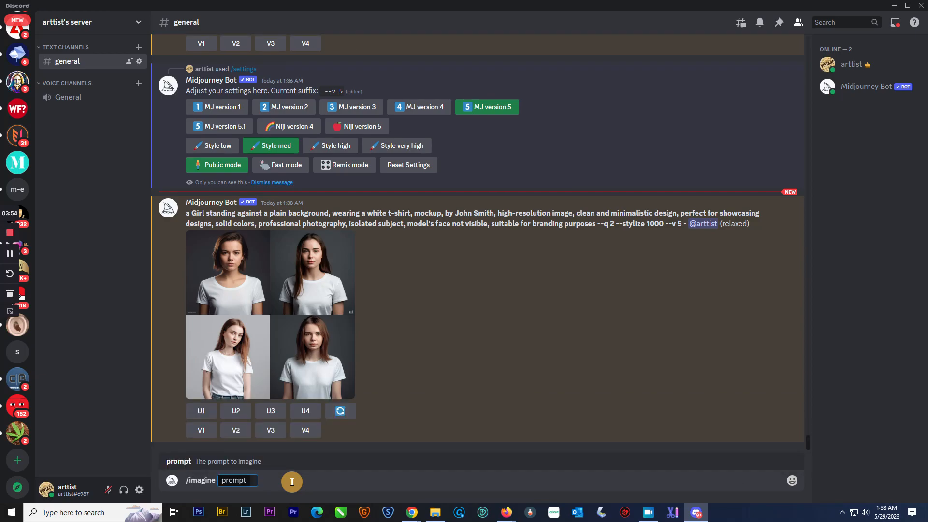
pyautogui.rightClick(264, 481)
pyautogui.click(309, 465)
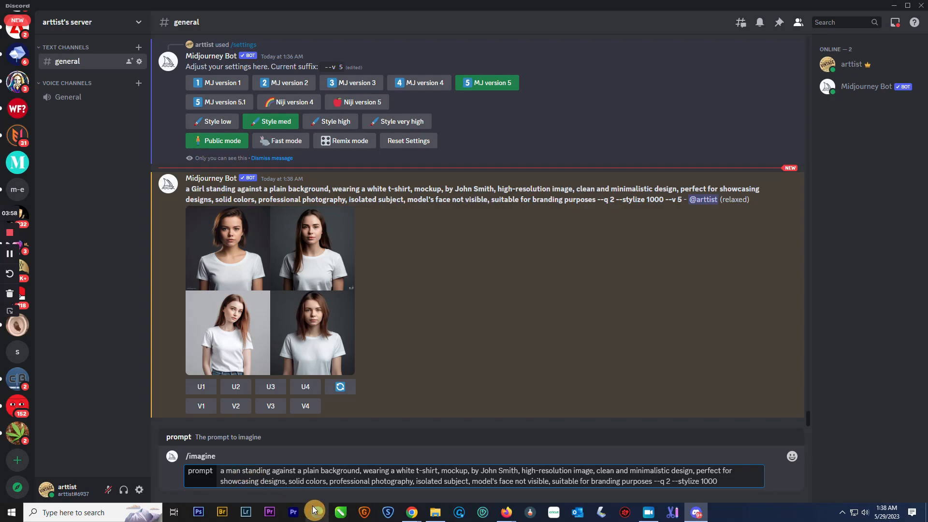
pyautogui.press('BackSpace')
pyautogui.press('BackSpace')
pyautogui.press('BackSpace')
pyautogui.press('BackSpace')
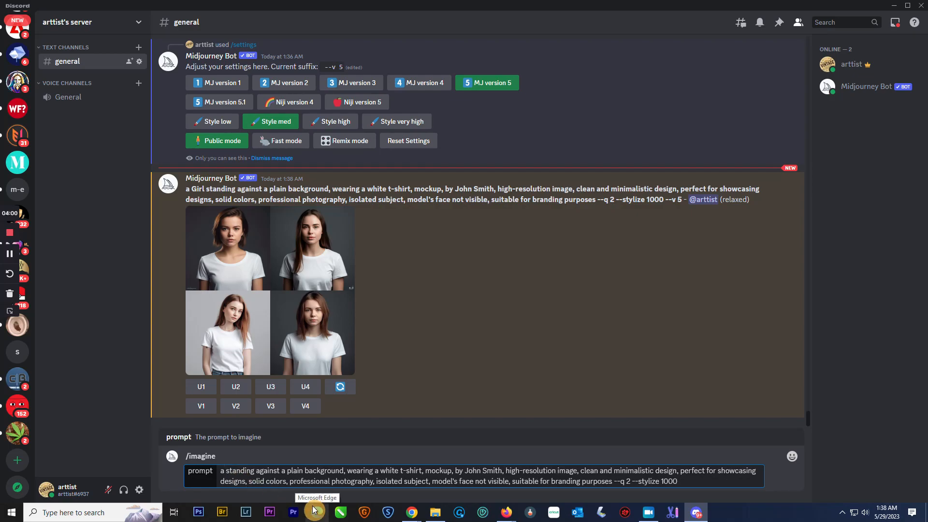
pyautogui.write('ma')
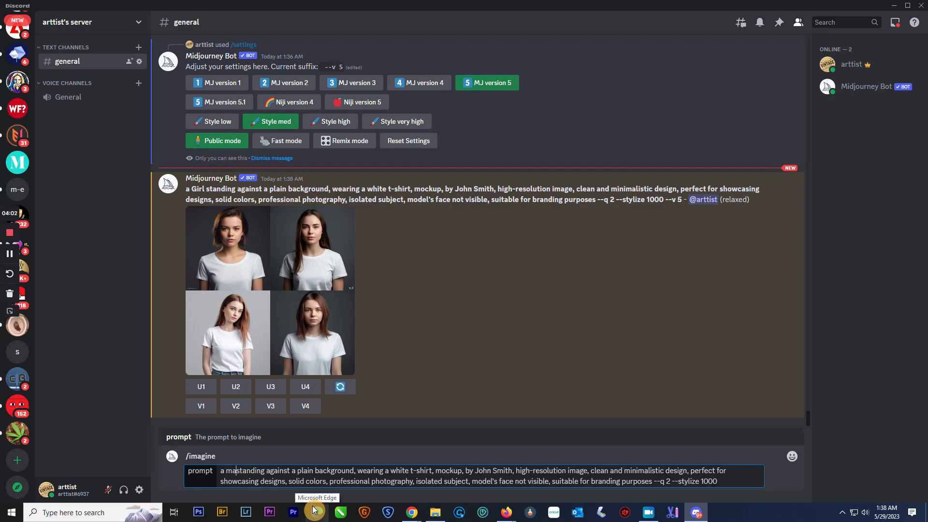
pyautogui.write('n')
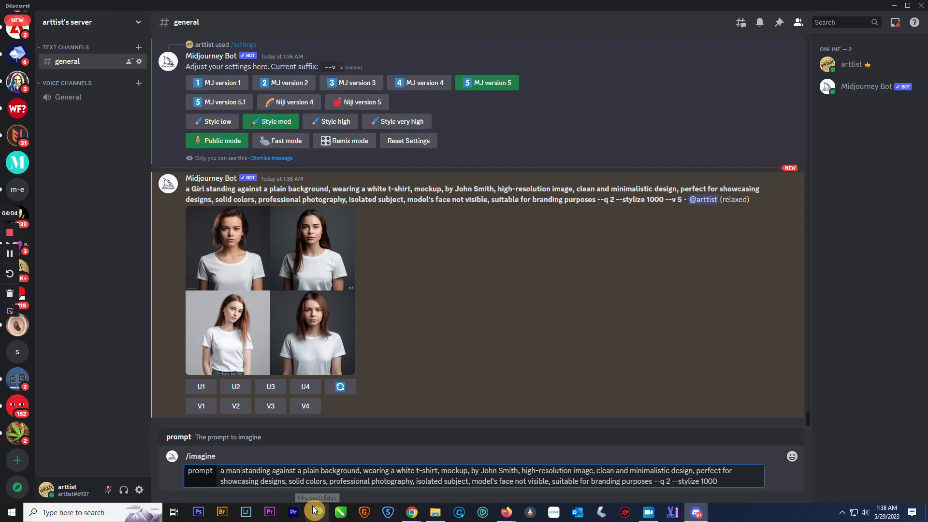
# - Replace "plain" with "city" in the prompt's background description
pyautogui.click(320, 473)
pyautogui.press('BackSpace')
pyautogui.press('BackSpace')
pyautogui.press('BackSpace')
pyautogui.press('BackSpace')
pyautogui.press('BackSpace')
pyautogui.press('BackSpace')
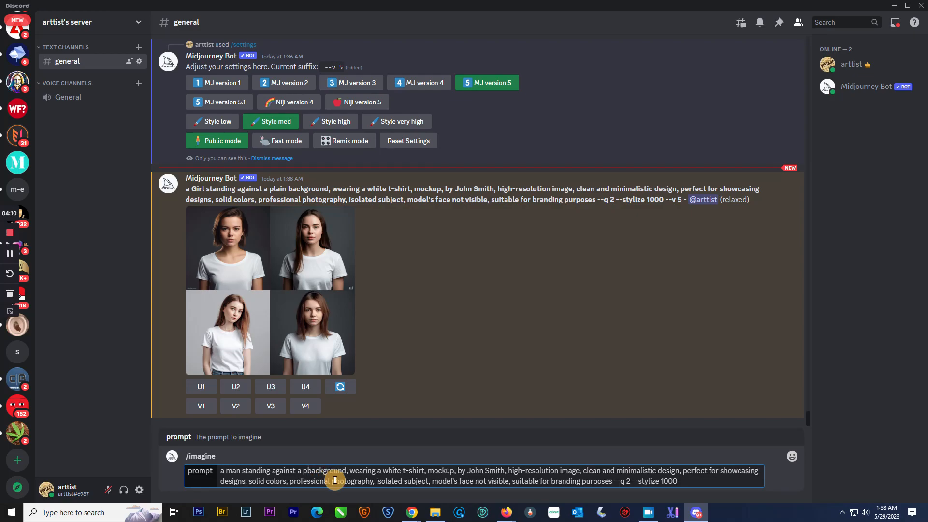
pyautogui.write('cit')
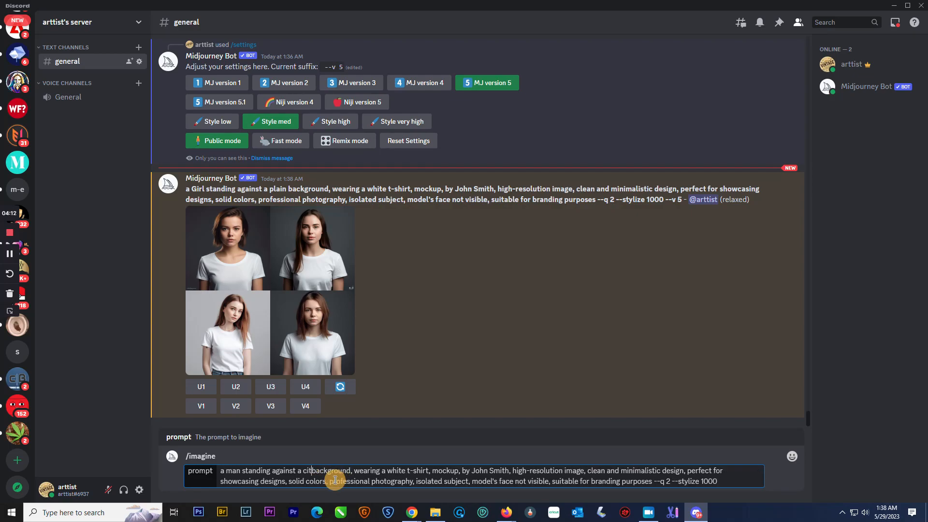
pyautogui.write('y')
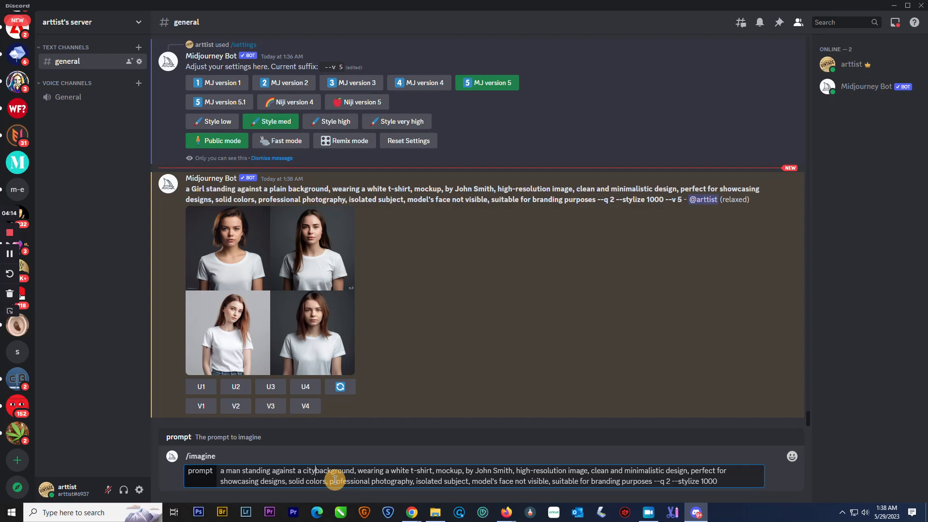
# - Insert the word "blured" before "city background" in the prompt
pyautogui.click(300, 472)
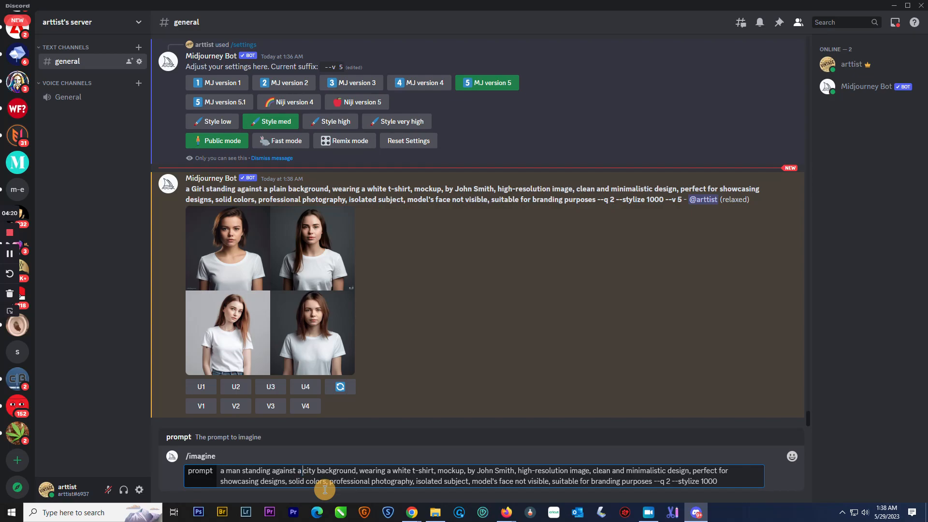
pyautogui.write('blure')
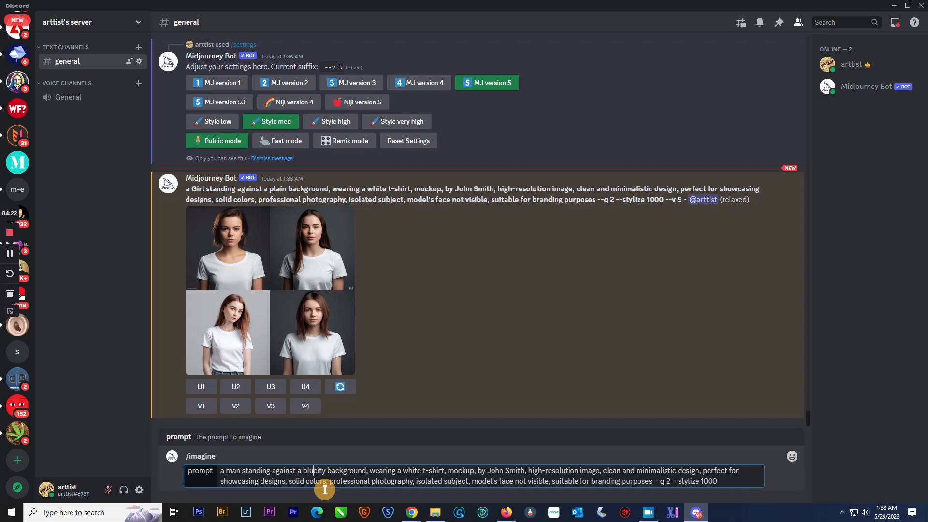
pyautogui.write('d')
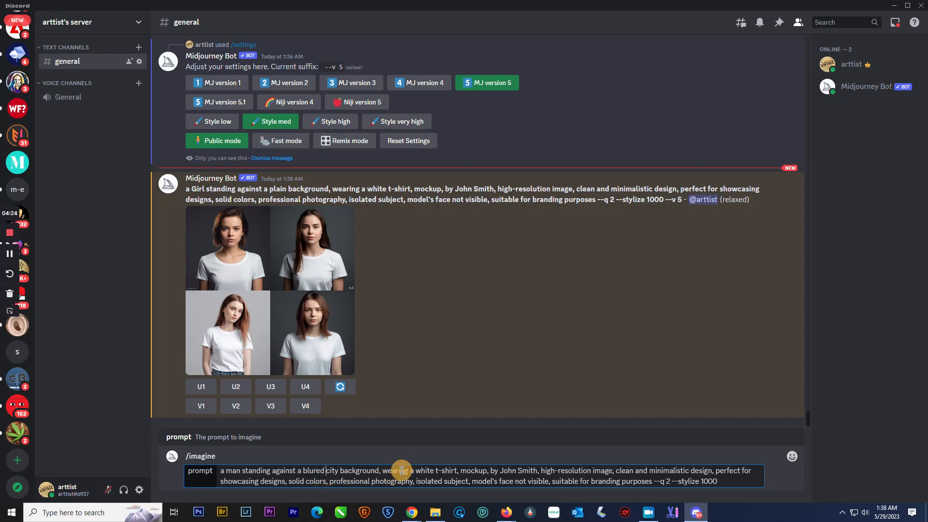
# - Change the t-shirt color in the prompt from white to "PINK" and submit the prompt
pyautogui.click(434, 470)
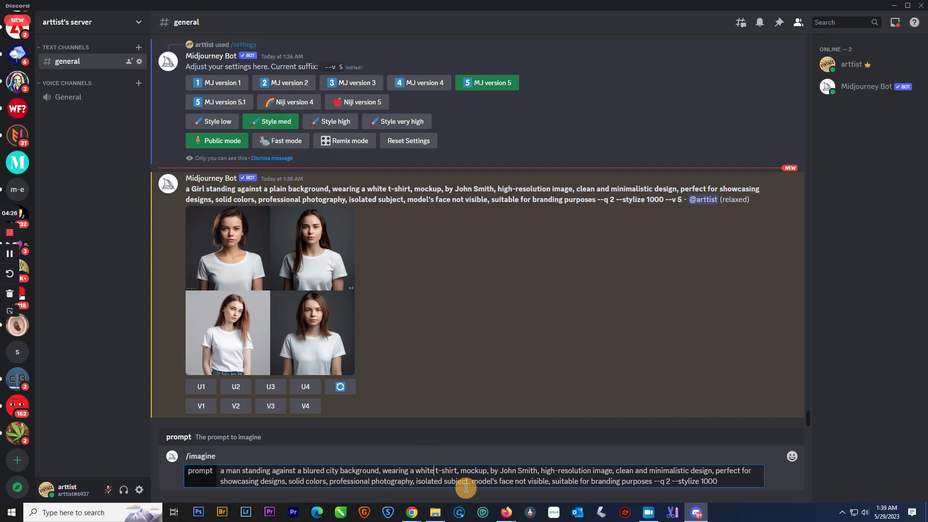
pyautogui.press('BackSpace')
pyautogui.press('BackSpace')
pyautogui.press('BackSpace')
pyautogui.press('BackSpace')
pyautogui.press('BackSpace')
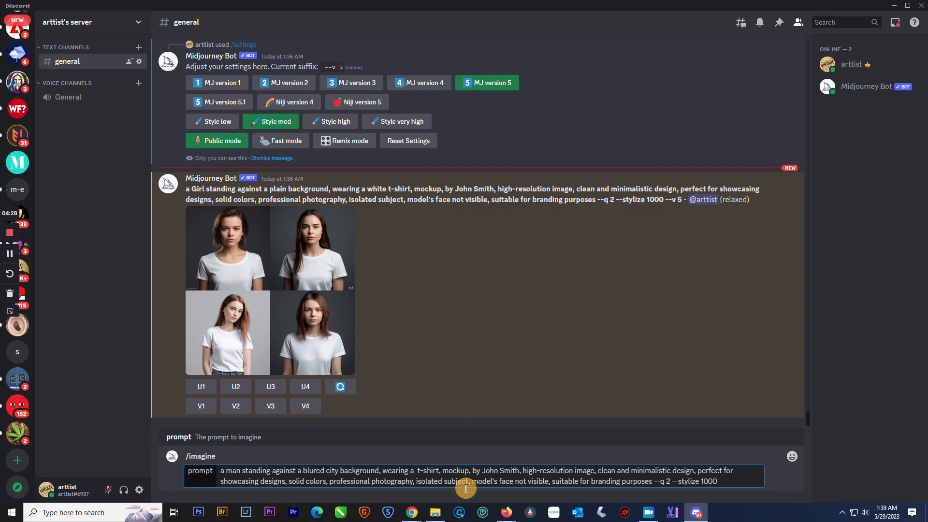
pyautogui.write('PINK')
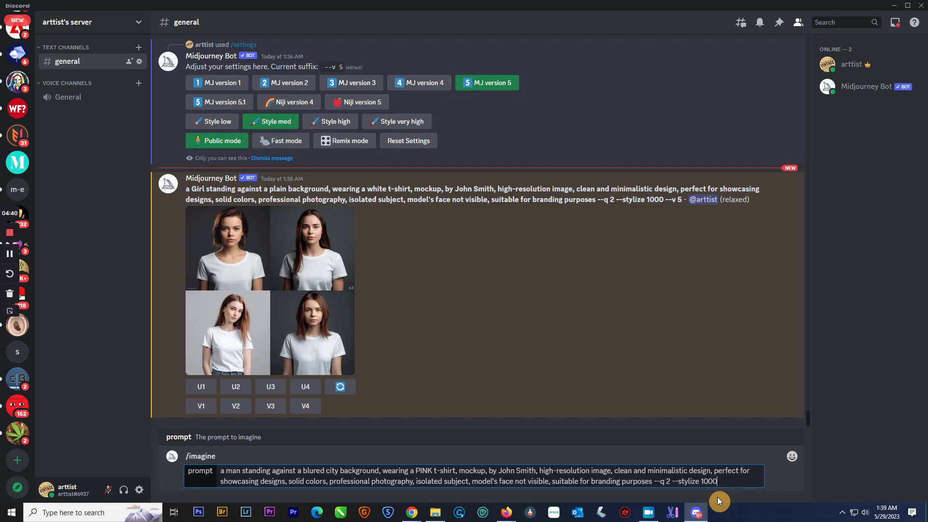
pyautogui.press('Return')
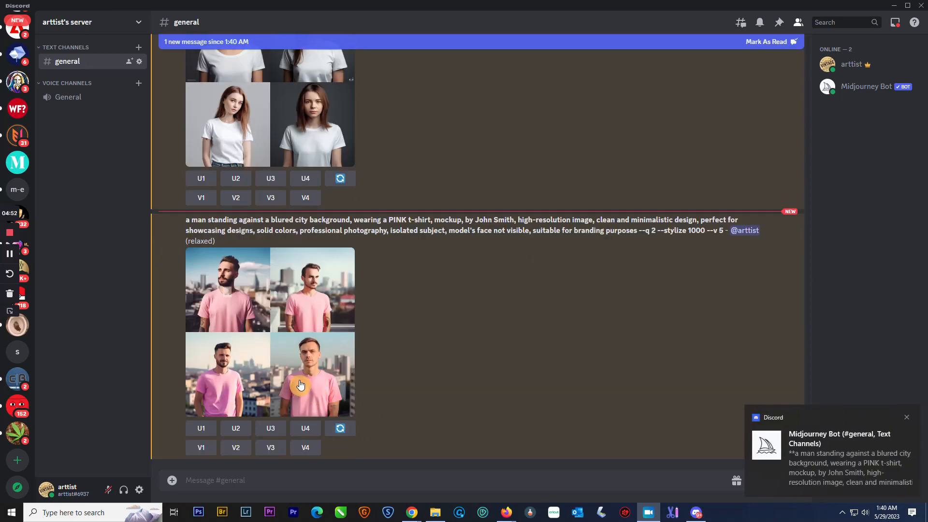
# - Enlarge the generated grid of men in pink t-shirts and open it in the browser
pyautogui.click(269, 380)
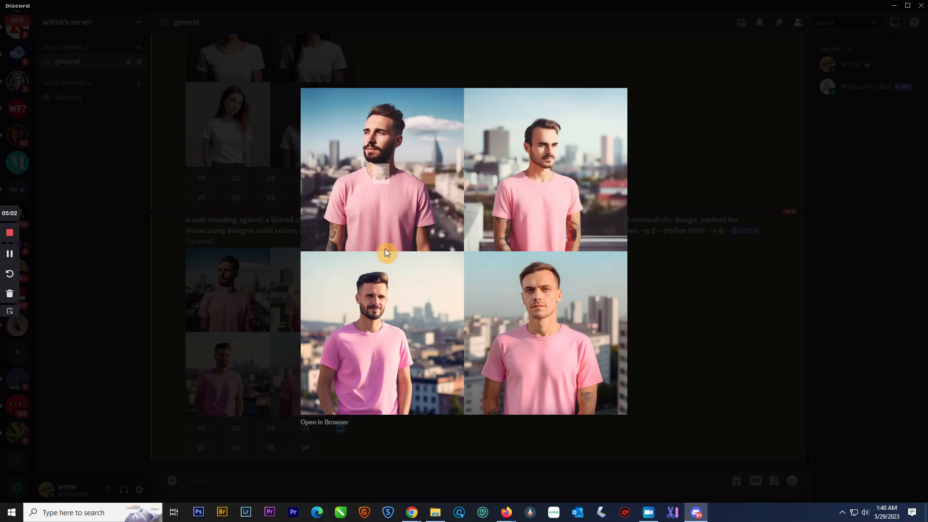
pyautogui.click(341, 422)
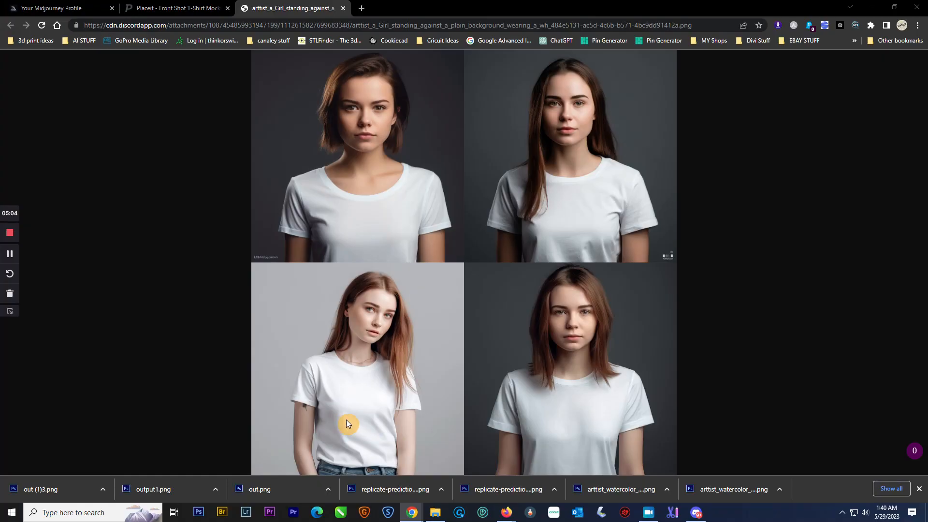